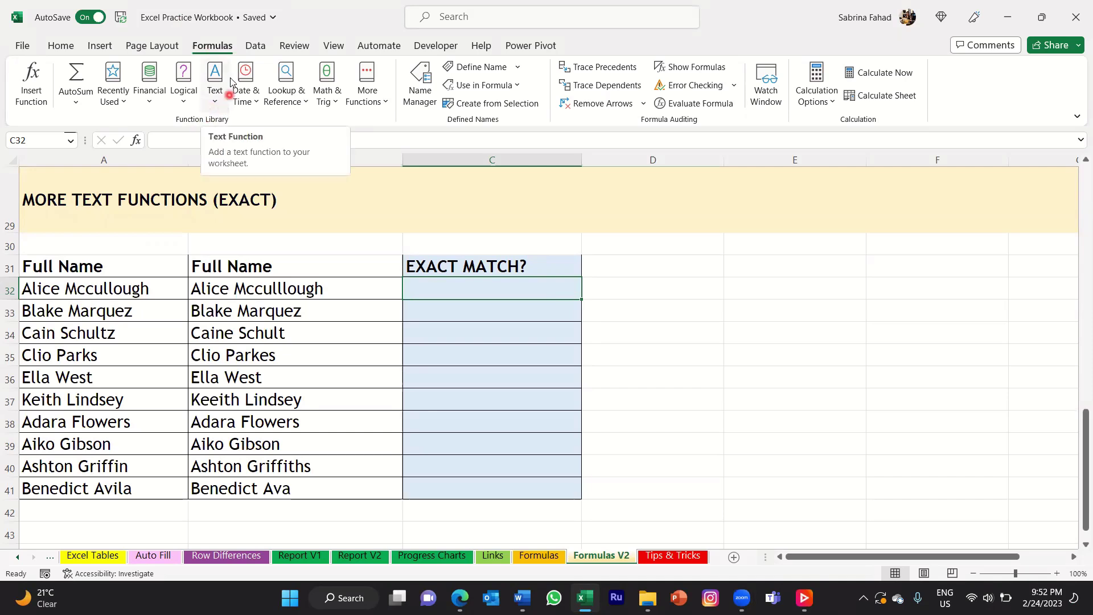
- Read the EXACT function description in the Text functions list, then close the list
{"action": "left_click", "coordinate": [216, 106]}
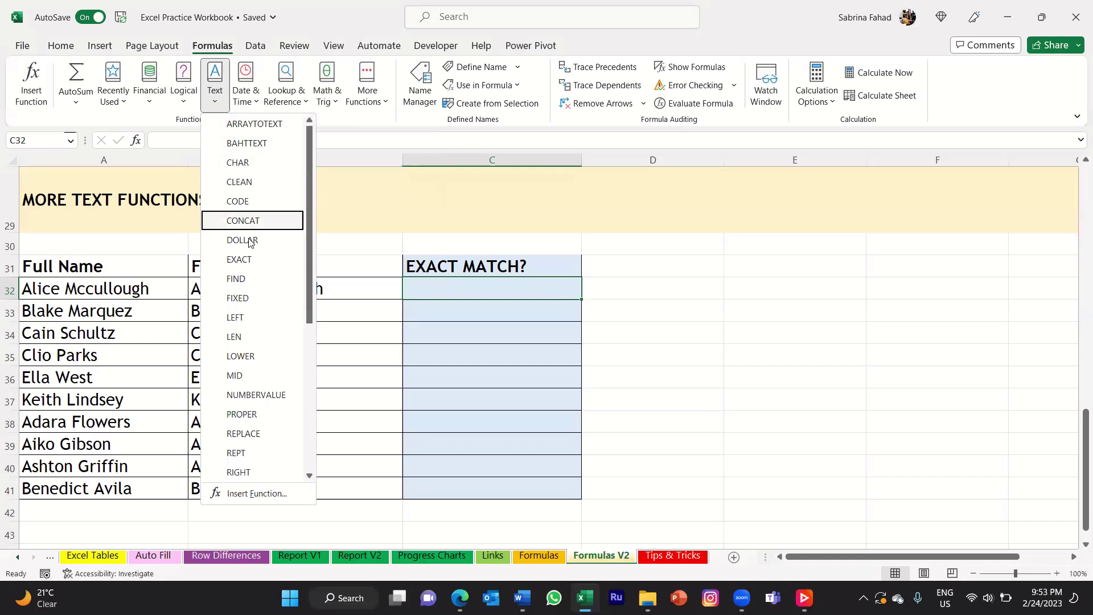
{"action": "mouse_move", "coordinate": [239, 258]}
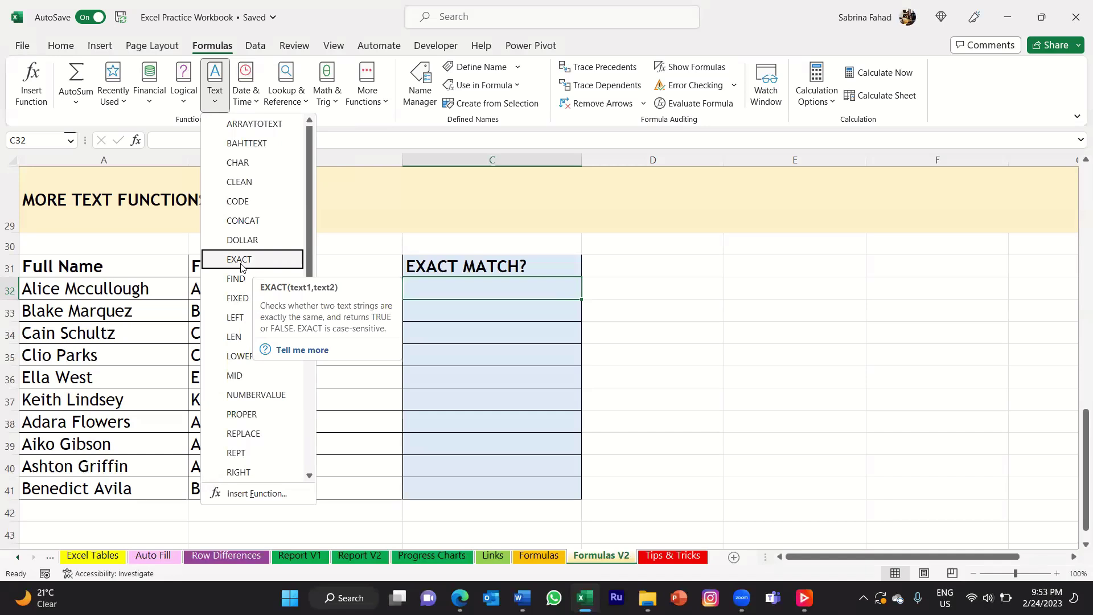
{"action": "left_click", "coordinate": [440, 313]}
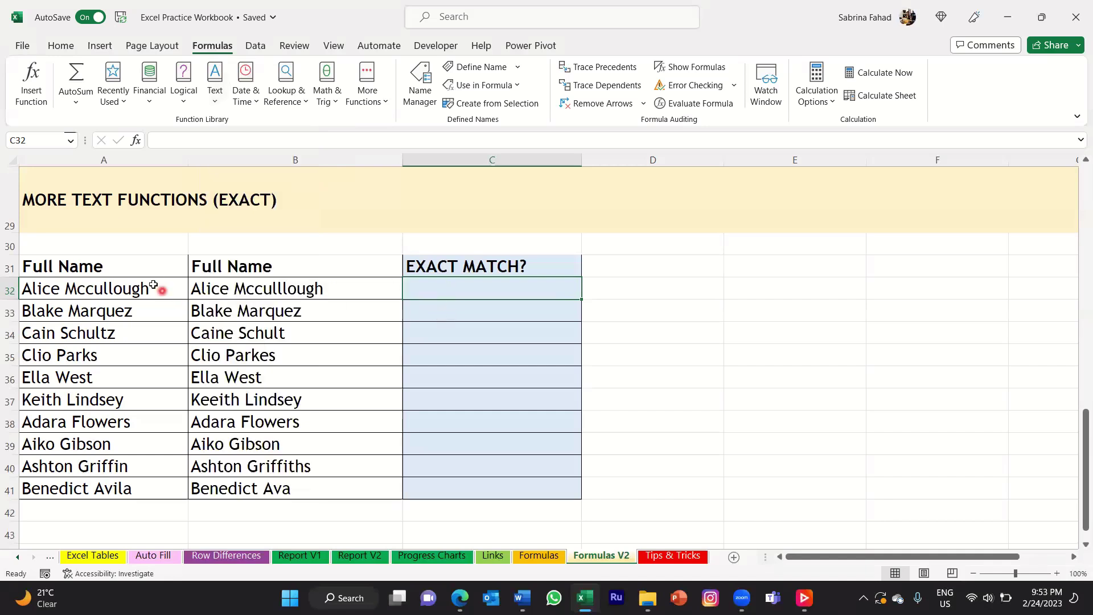
{"action": "left_click", "coordinate": [161, 164]}
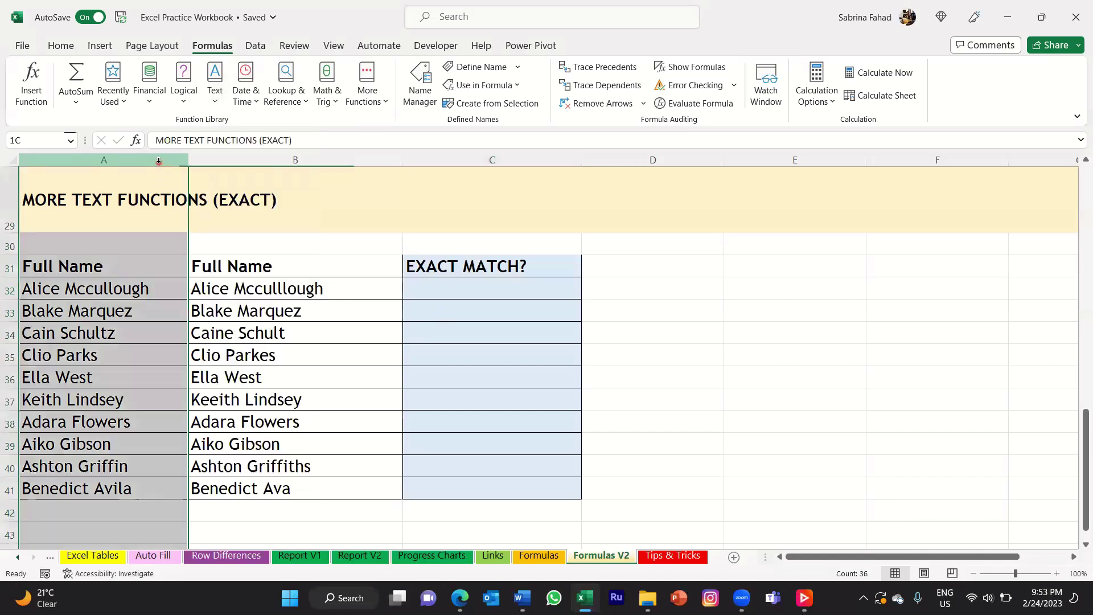
{"action": "left_click", "coordinate": [164, 269]}
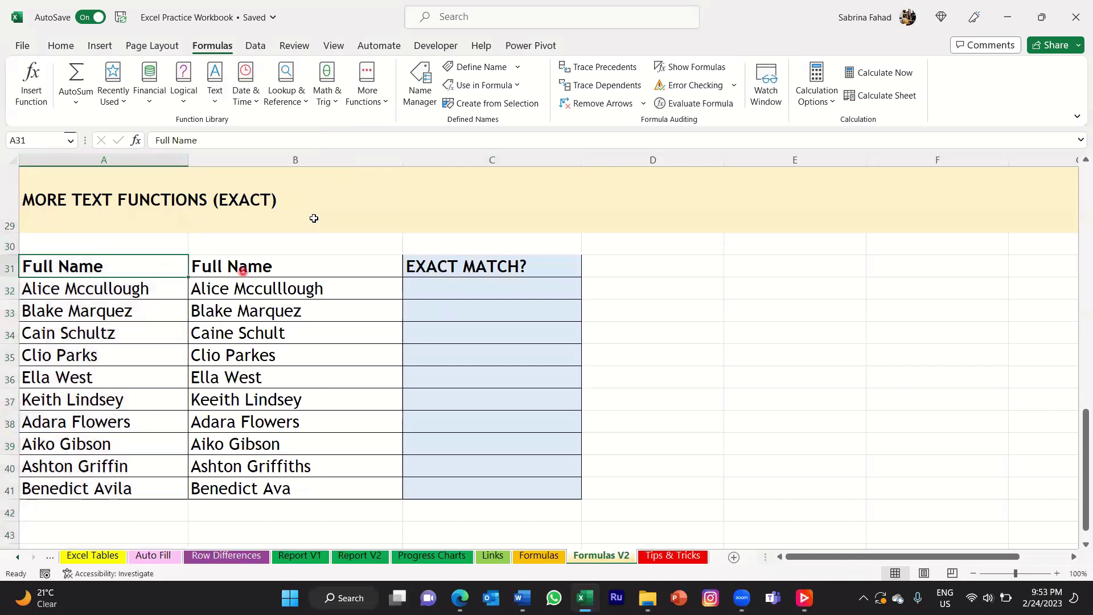
{"action": "left_click", "coordinate": [361, 162]}
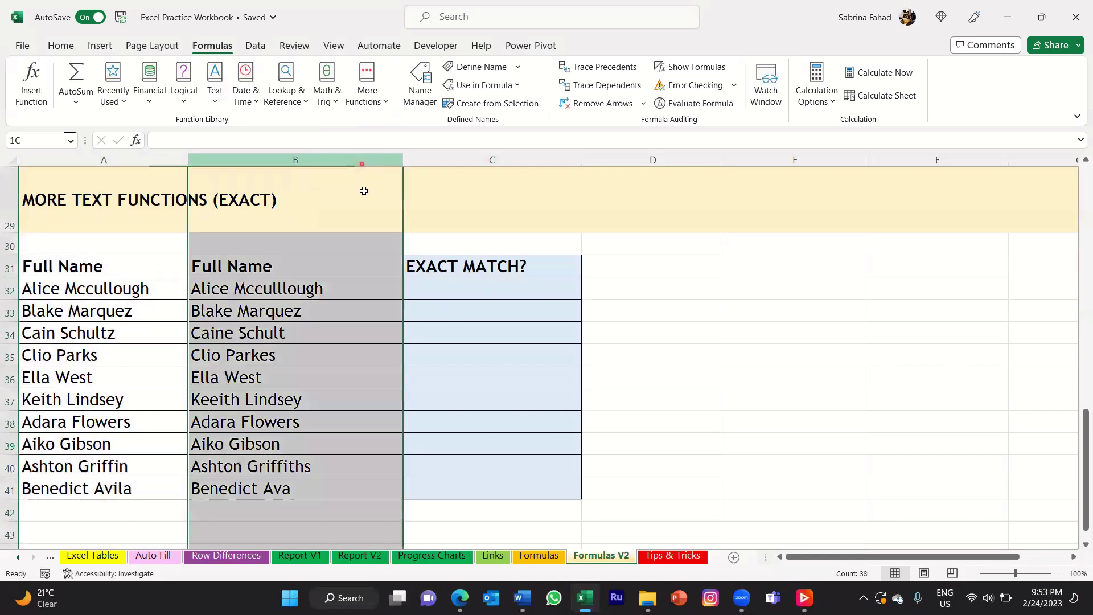
{"action": "left_click", "coordinate": [361, 270]}
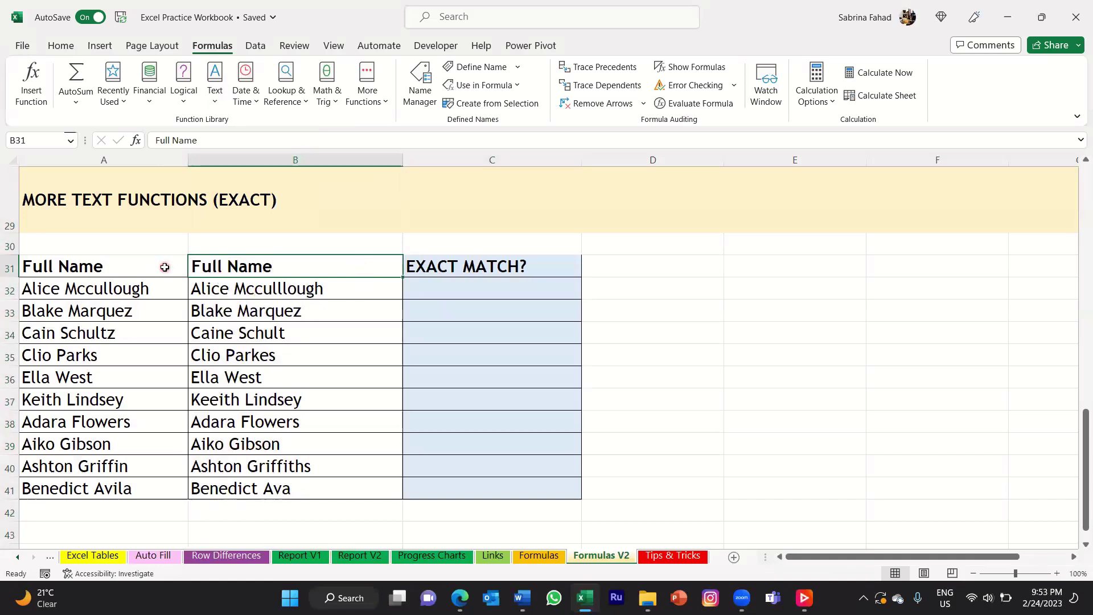
{"action": "left_click", "coordinate": [165, 268]}
{"action": "left_click", "coordinate": [358, 269]}
{"action": "left_click", "coordinate": [565, 289]}
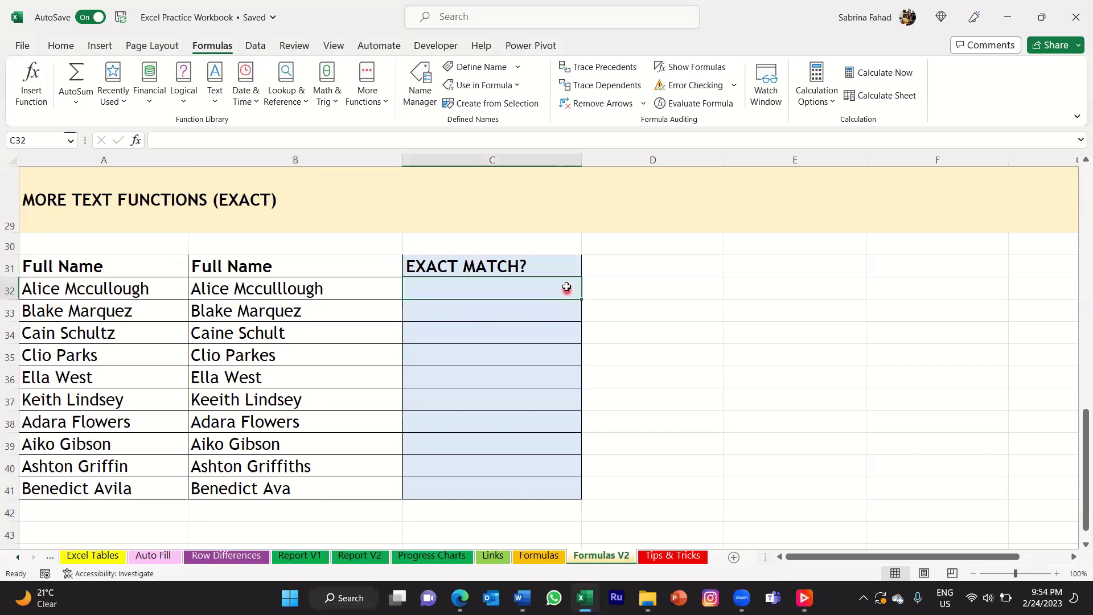
{"action": "type", "text": "="}
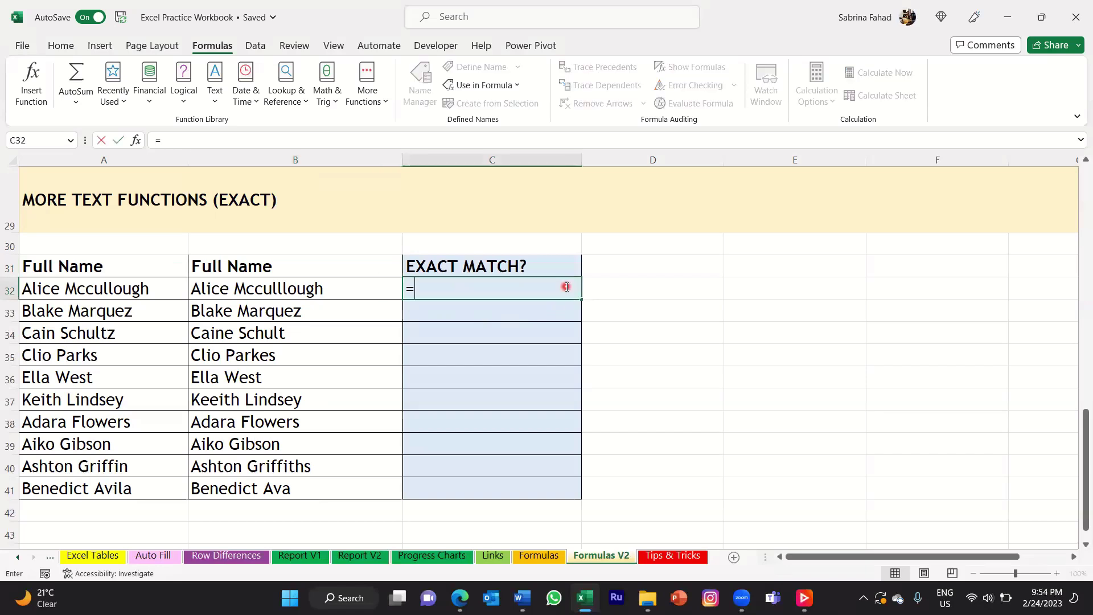
{"action": "type", "text": "e"}
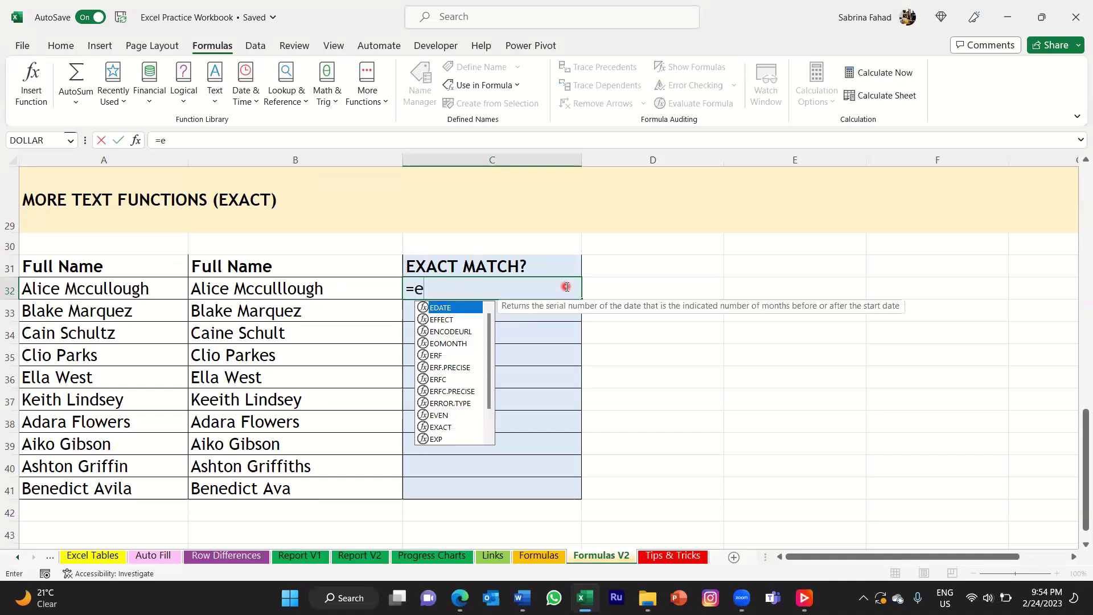
{"action": "type", "text": "xact"}
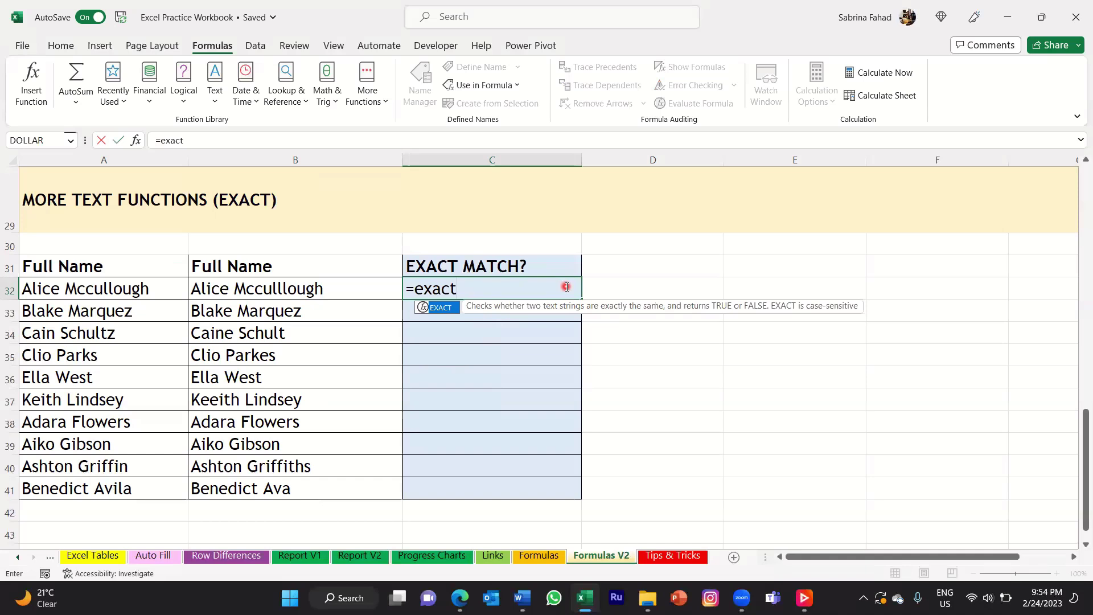
{"action": "type", "text": "("}
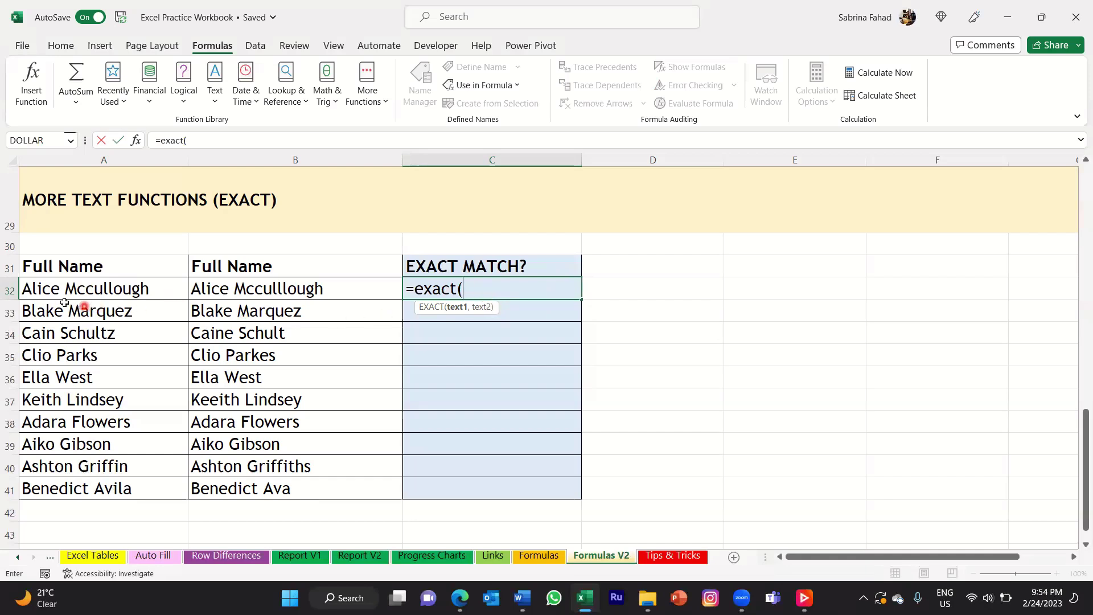
{"action": "left_click", "coordinate": [171, 291]}
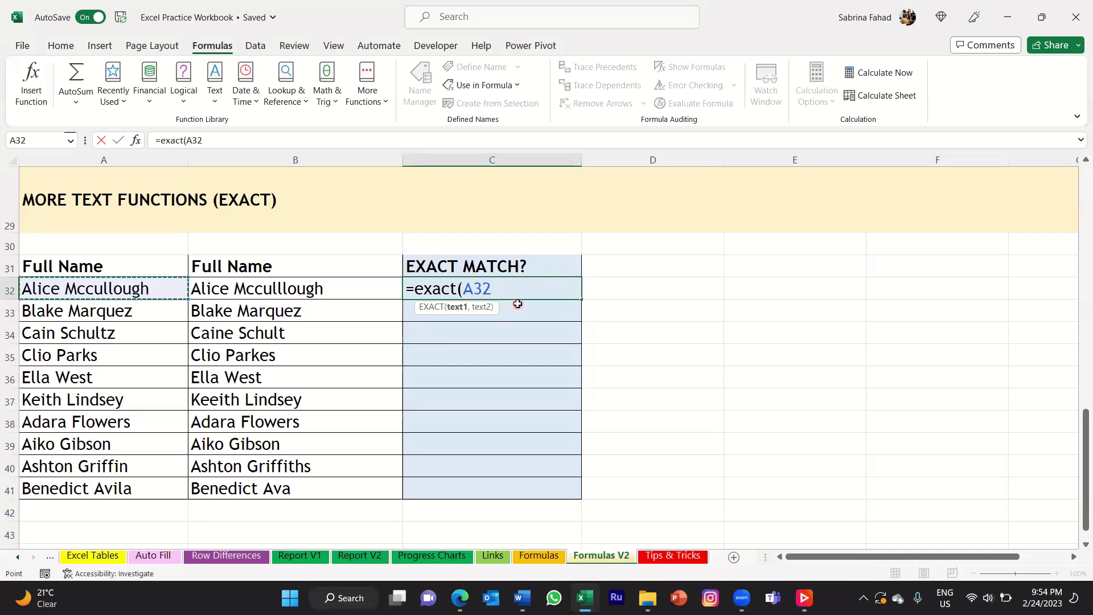
{"action": "type", "text": ","}
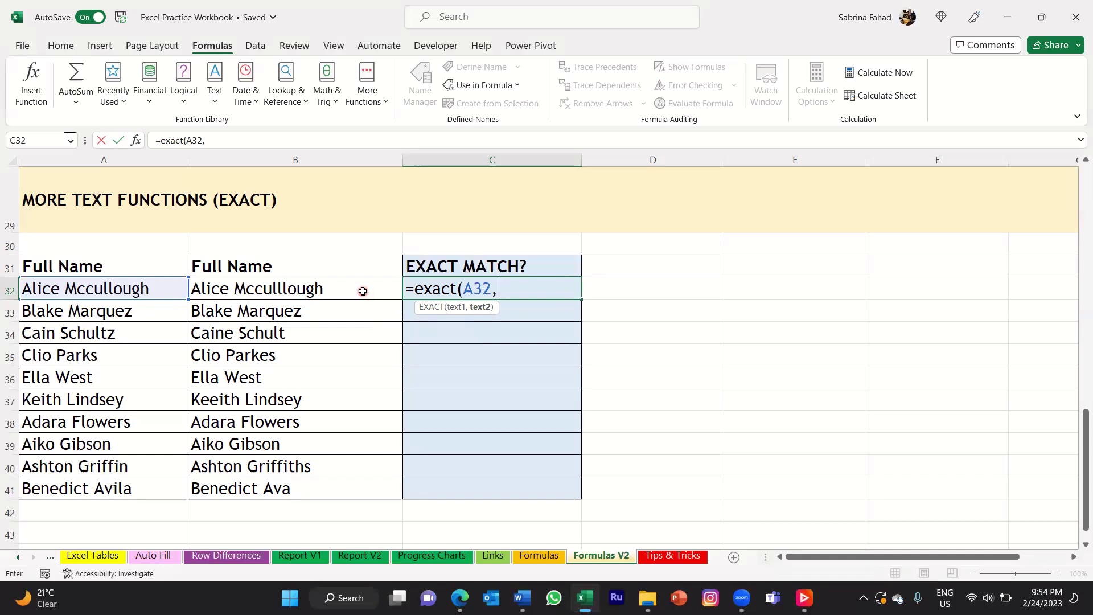
{"action": "left_click", "coordinate": [363, 291]}
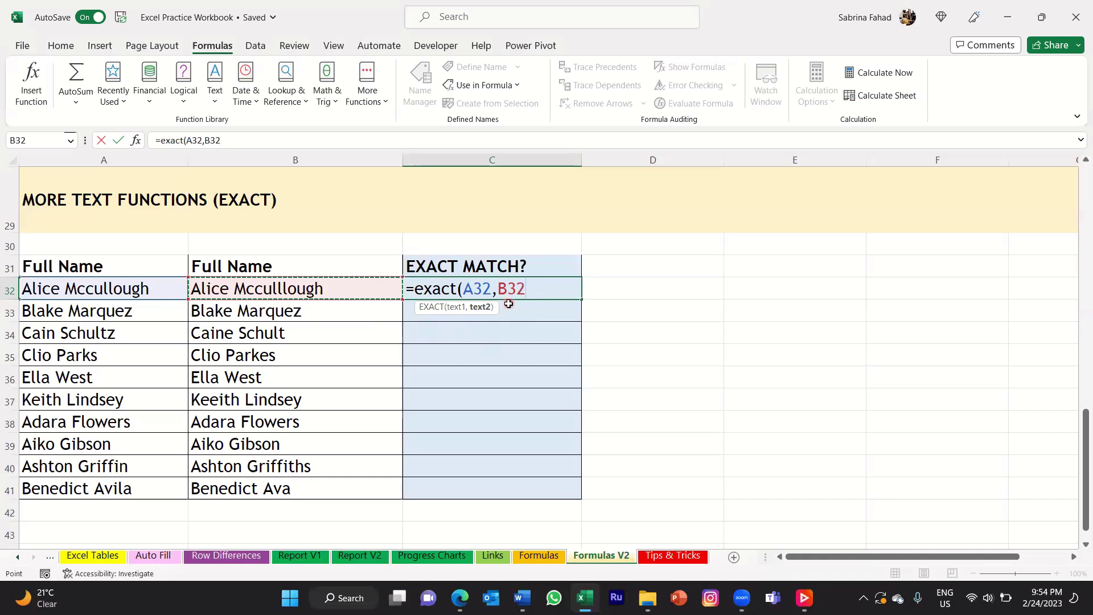
{"action": "type", "text": ")"}
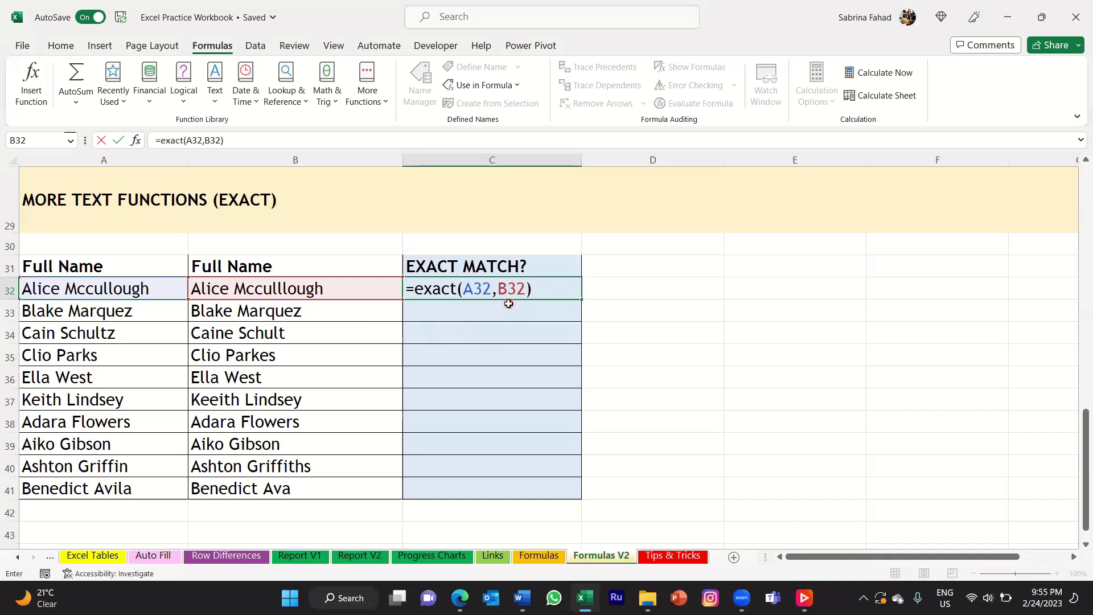
{"action": "key", "text": "Return"}
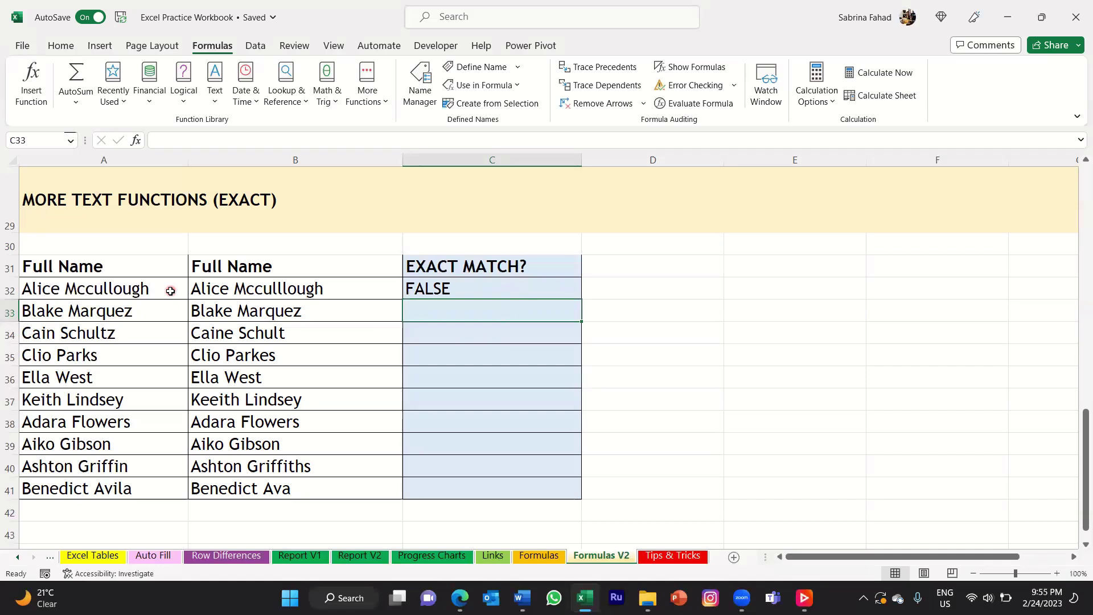
{"action": "left_click", "coordinate": [170, 291]}
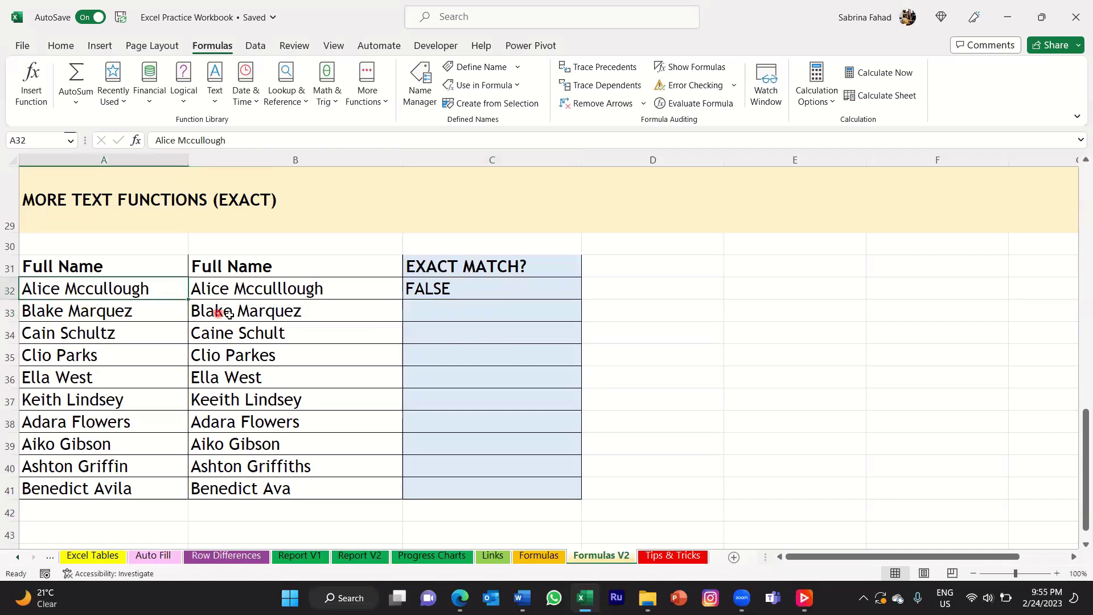
{"action": "left_click", "coordinate": [346, 291]}
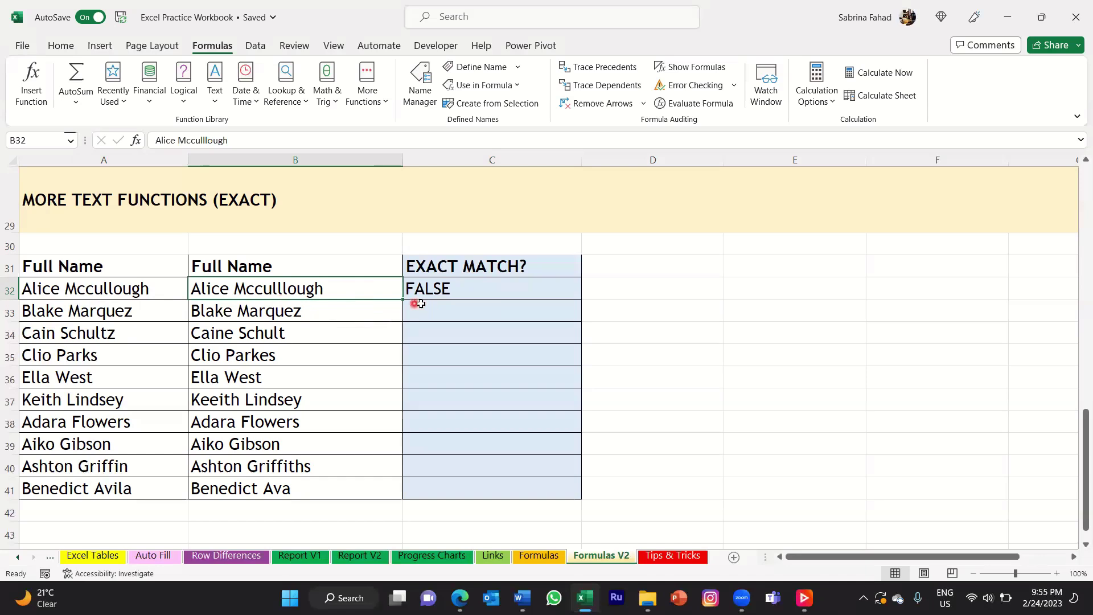
{"action": "left_click", "coordinate": [563, 295]}
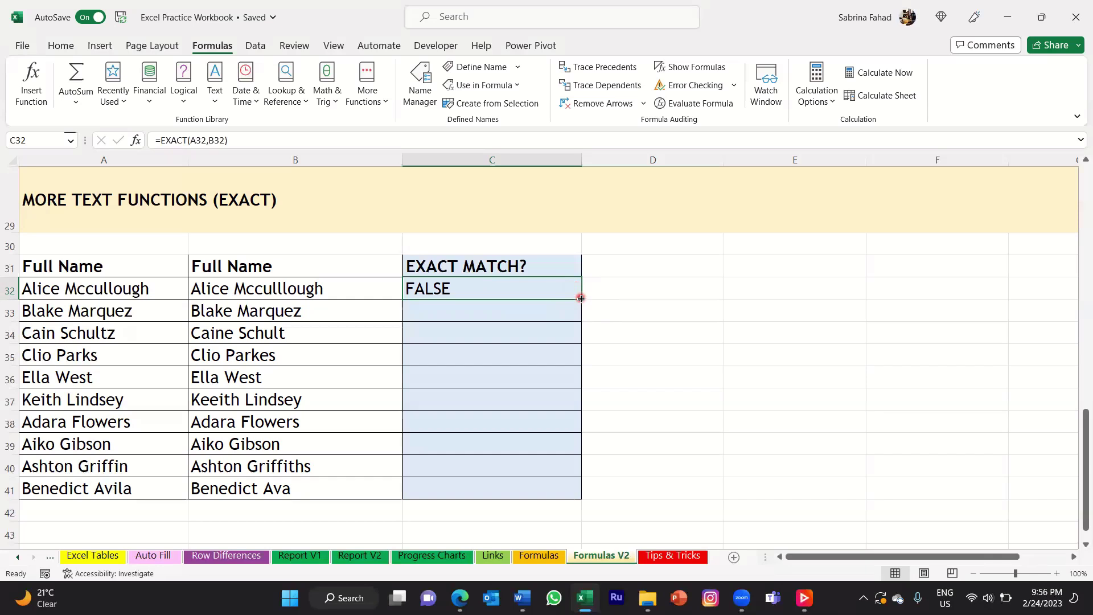
- Fill the C32 EXACT formula down to C41 and move to C33 to check it
{"action": "double_click", "coordinate": [580, 298]}
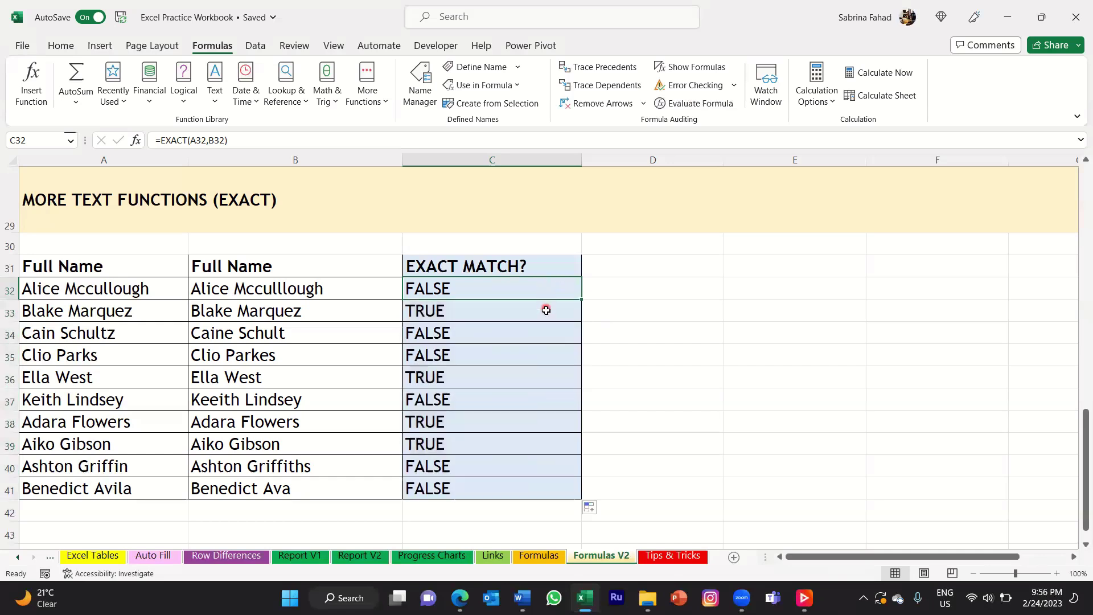
{"action": "key", "text": "Return"}
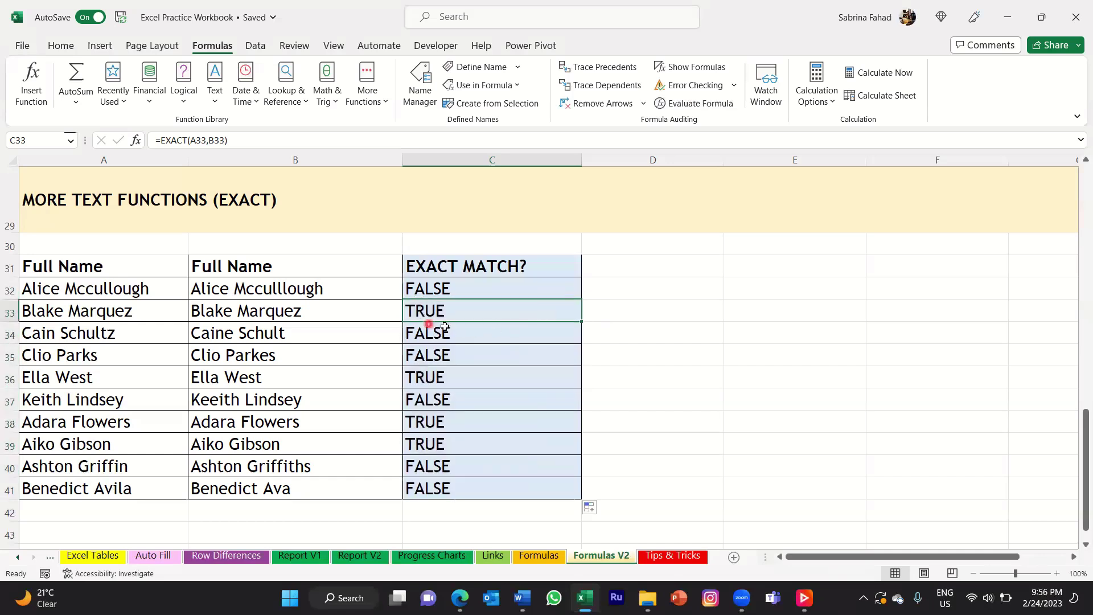